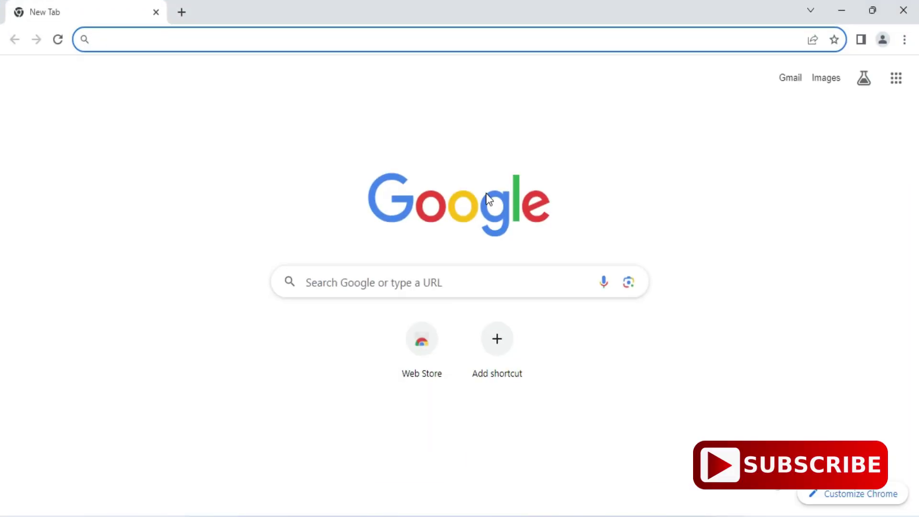
Step: Search Google for 'nodejs download' using Chrome's address bar suggestion
text(nodejs)
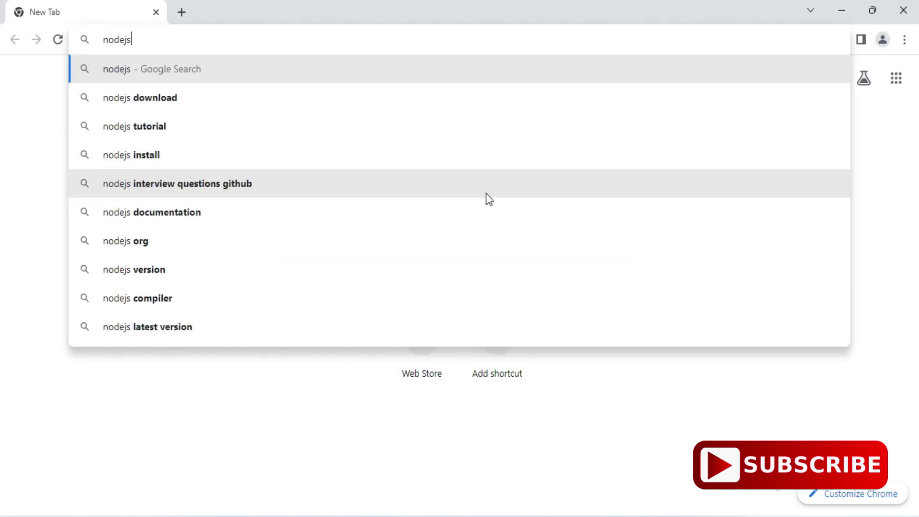
key(Down)
key(Return)
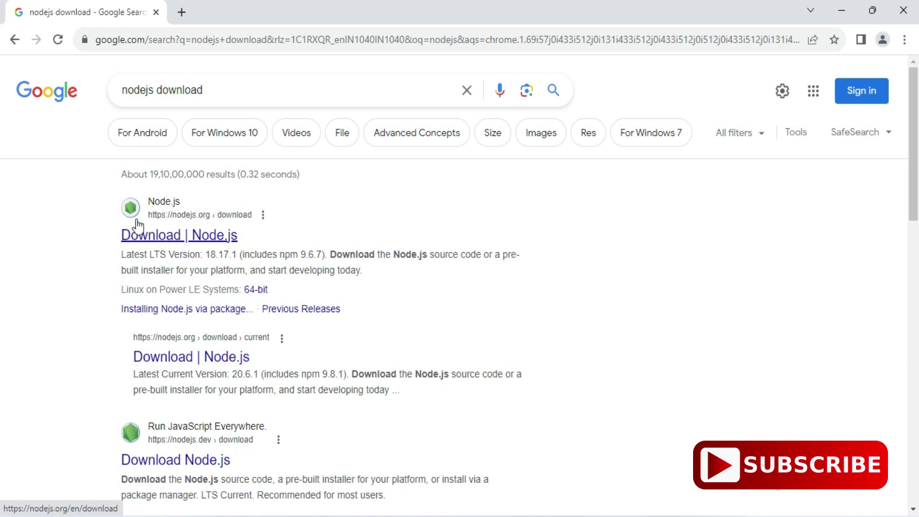
Step: Download the LTS Windows installer node-v18.17.1-x64.msi from the official Node.js page and check recent downloads
click(179, 237)
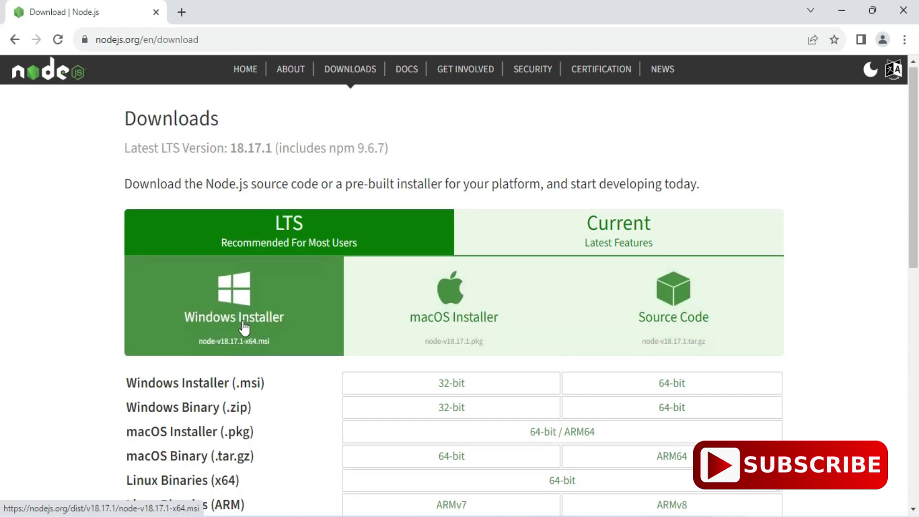
scroll(242, 324, down, 3)
click(280, 207)
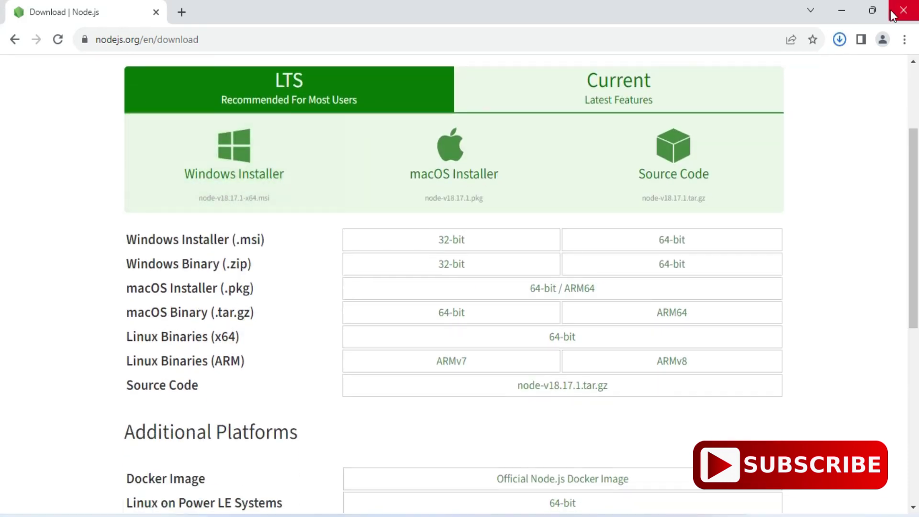
click(839, 39)
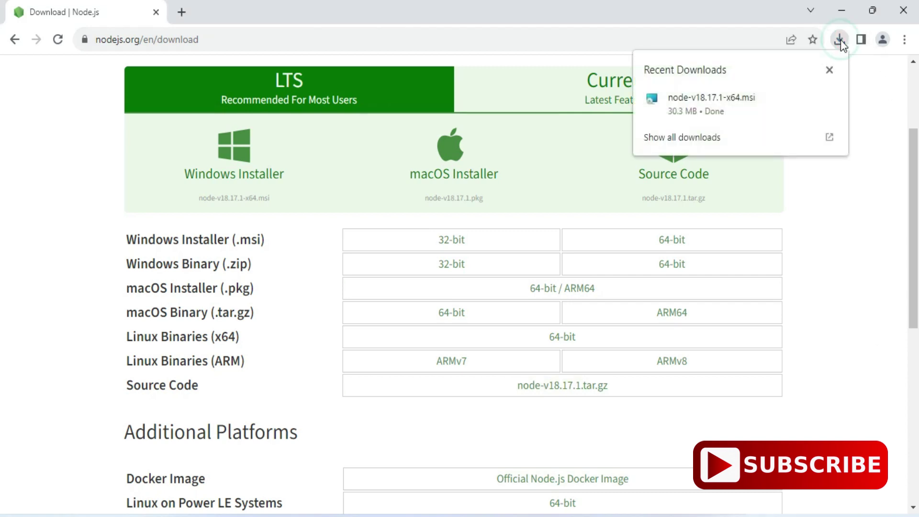
Step: Launch the downloaded Node.js installer and accept the licence agreement
click(700, 111)
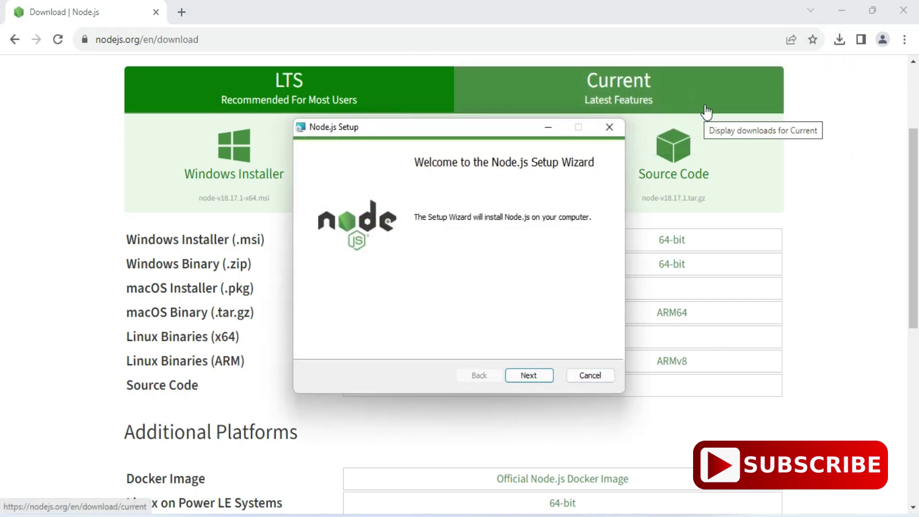
click(836, 5)
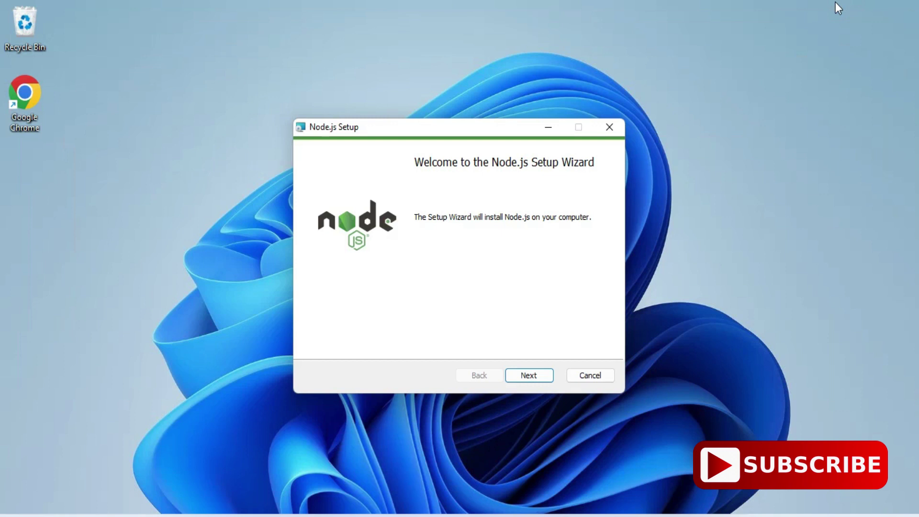
click(527, 376)
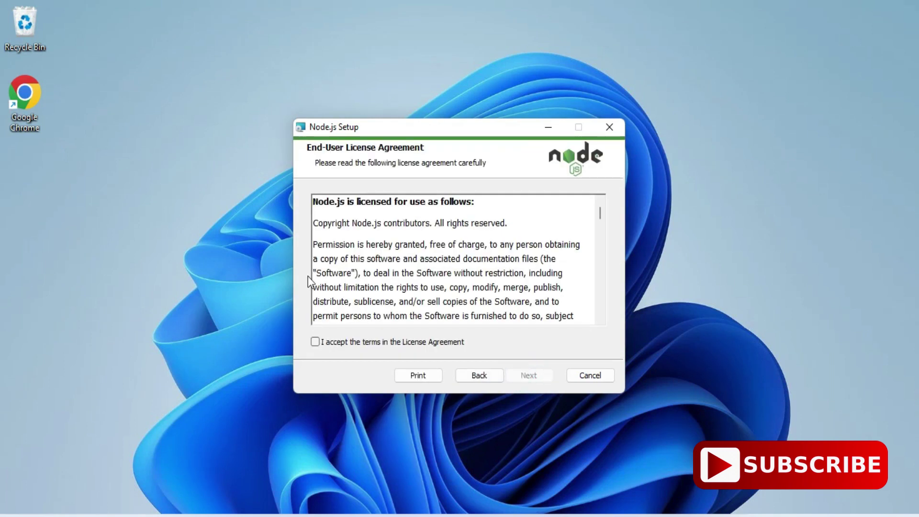
click(353, 347)
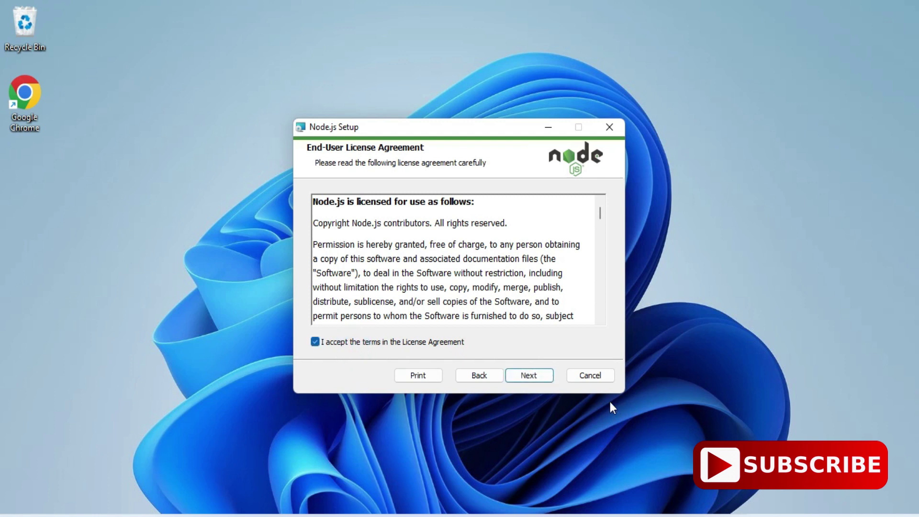
click(540, 380)
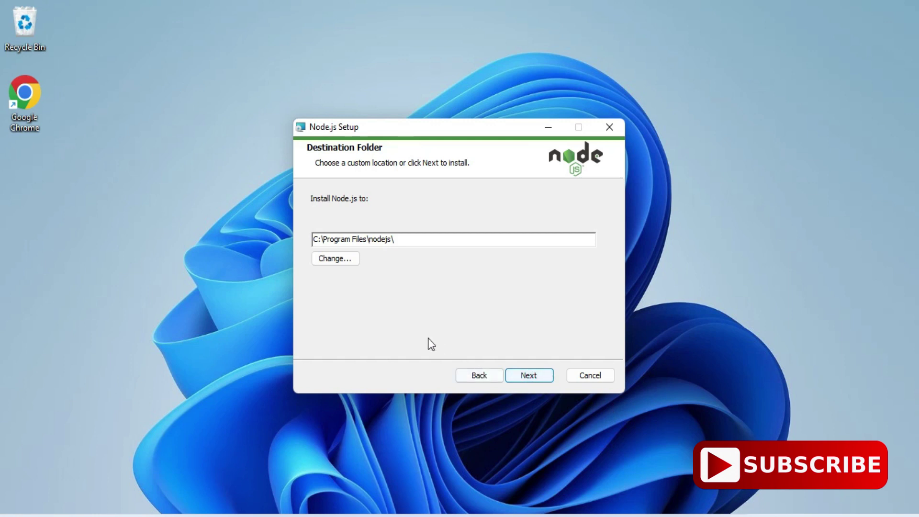
Step: Keep the default install folder C:\Program Files\nodejs\ and continue to feature selection
click(315, 235)
drag(316, 235, 443, 244)
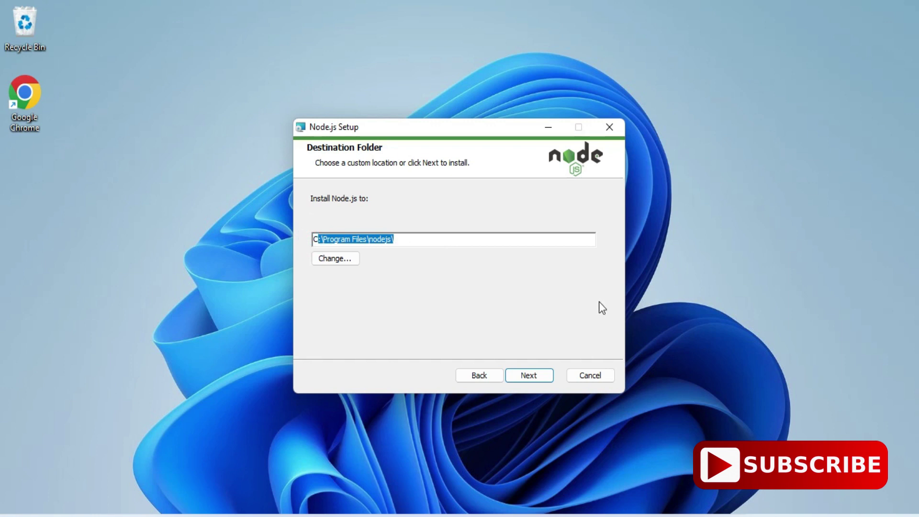
click(544, 375)
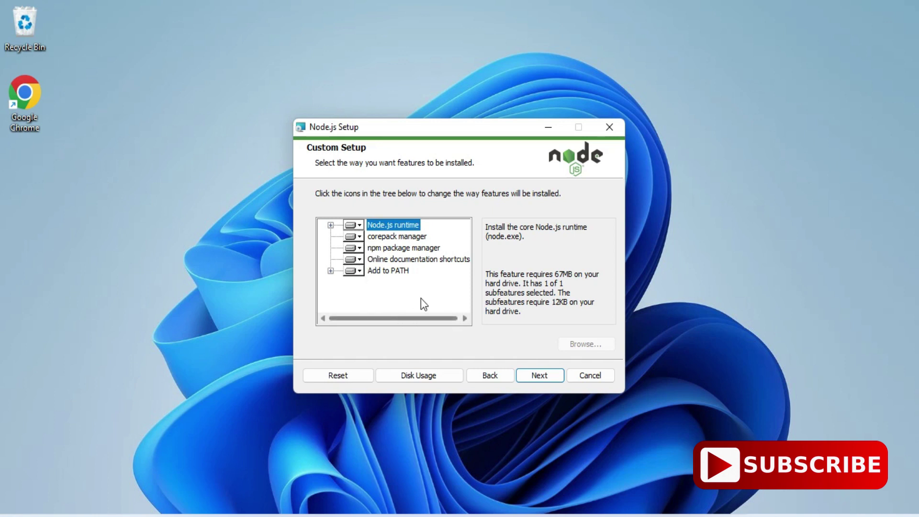
Step: Keep the default features, leave the native-module build tools unticked, and install Node.js
click(539, 376)
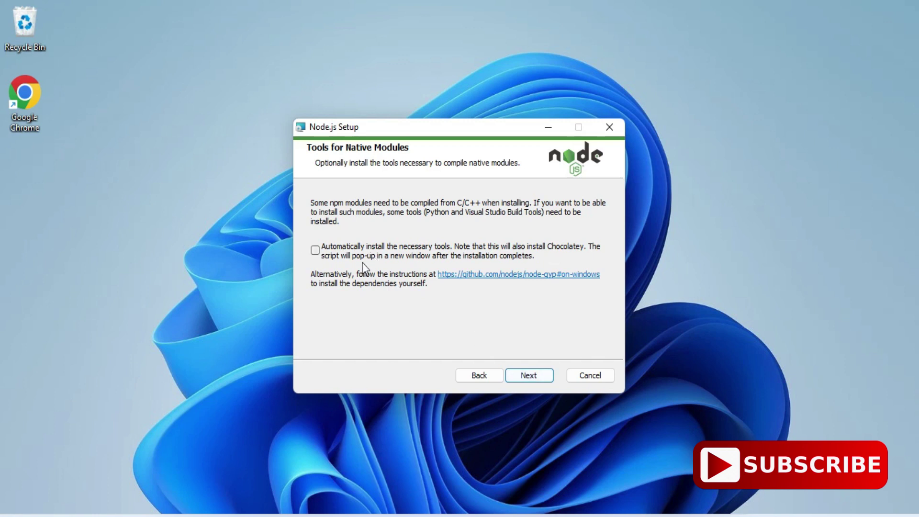
click(528, 375)
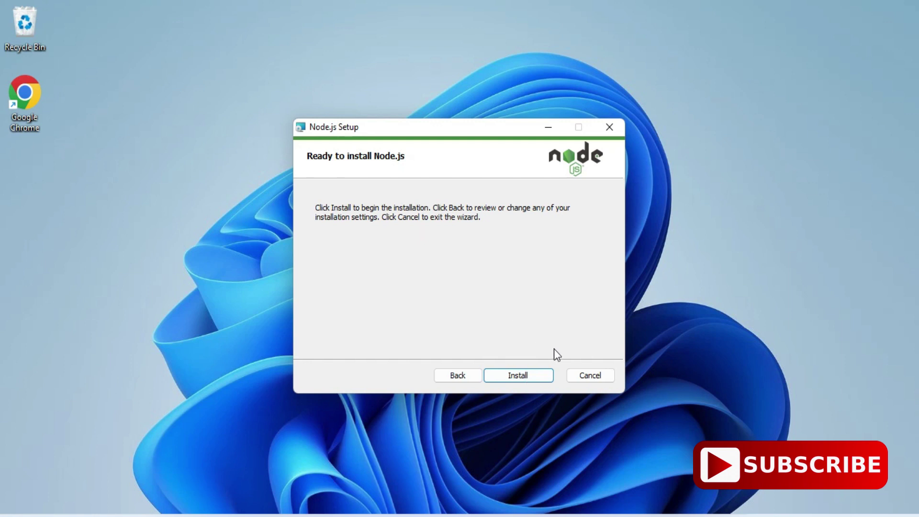
click(518, 375)
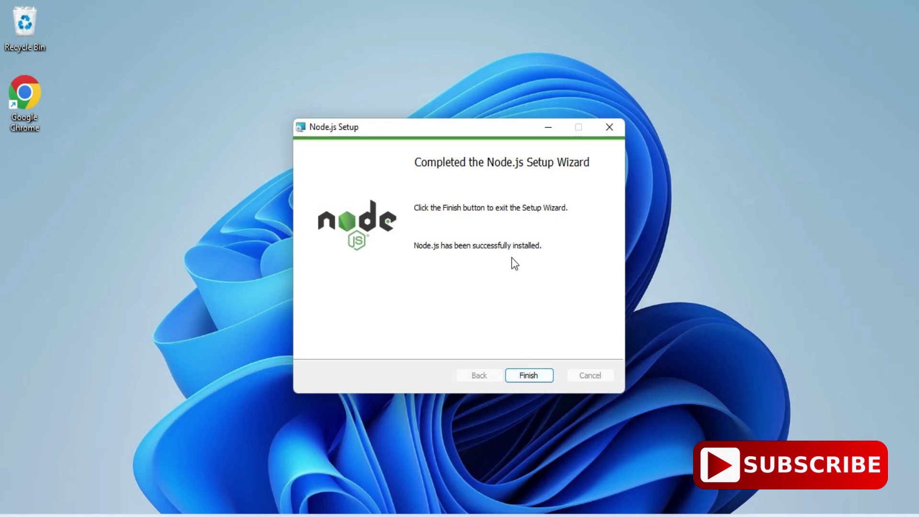
Step: Finish and close the completed Node.js Setup wizard
click(528, 375)
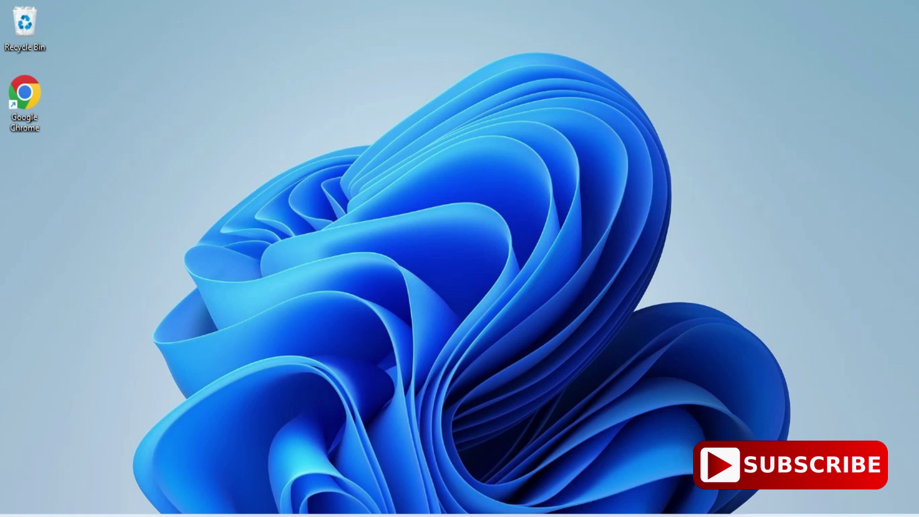
Step: Open Command Prompt as administrator from the Start search for 'cmd'
key(super)
text(cmd)
key(ctrl+shift+Return)
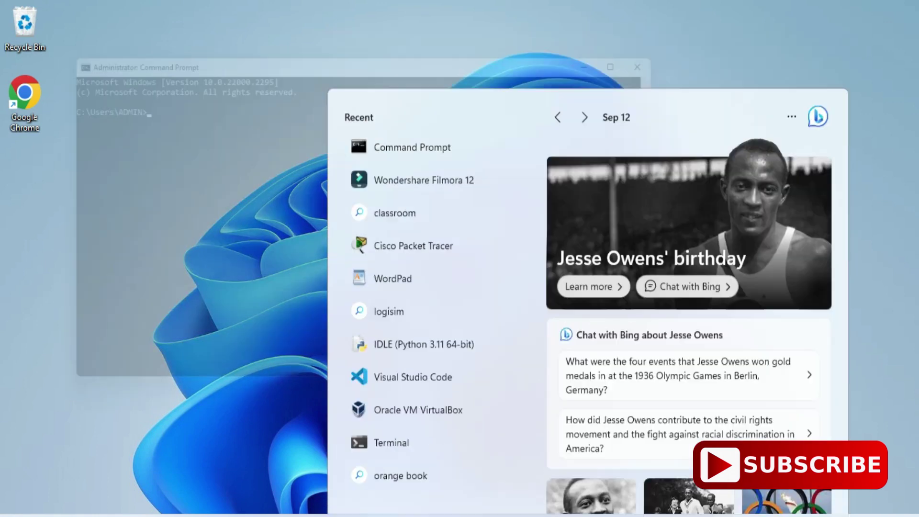
drag(313, 52, 407, 46)
scroll(455, 192, up, 1)
Step: Run node -v and npm --version, showing Node.js v18.17.1 and npm 9.6.7
text(nod)
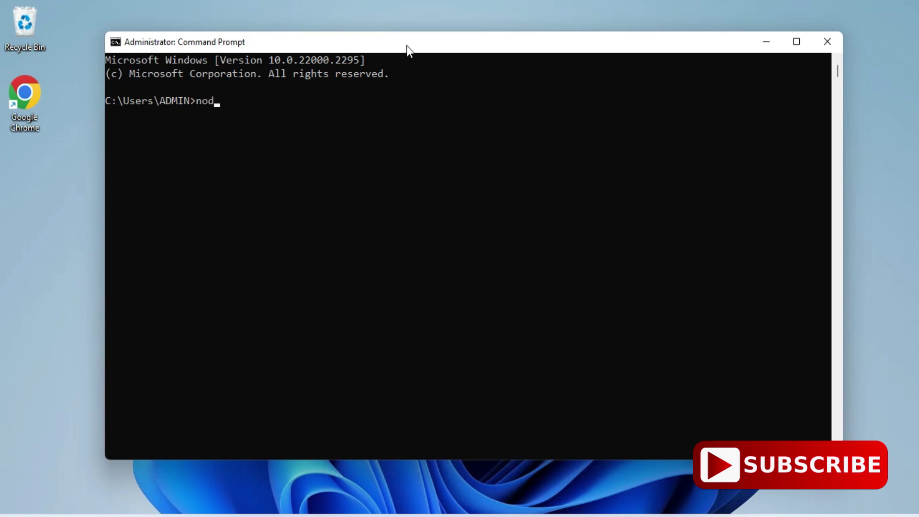
text(e -v)
key(Return)
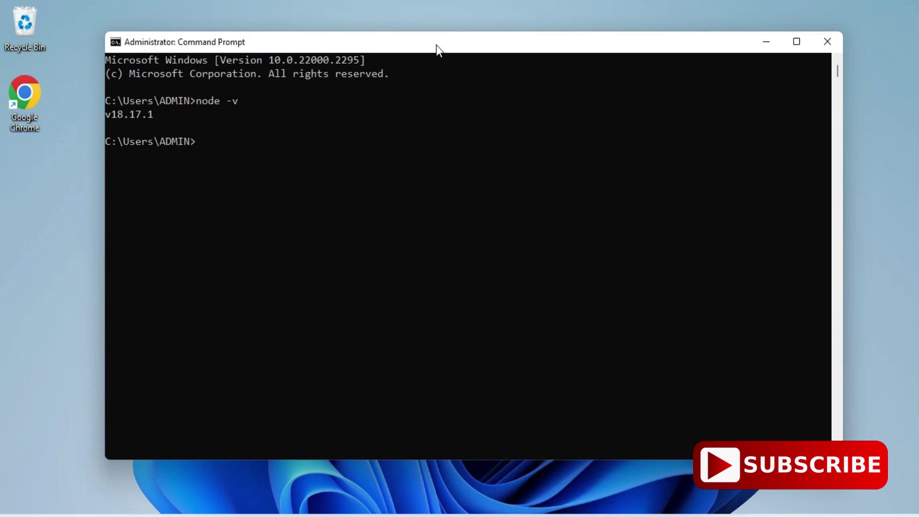
drag(436, 43, 436, 27)
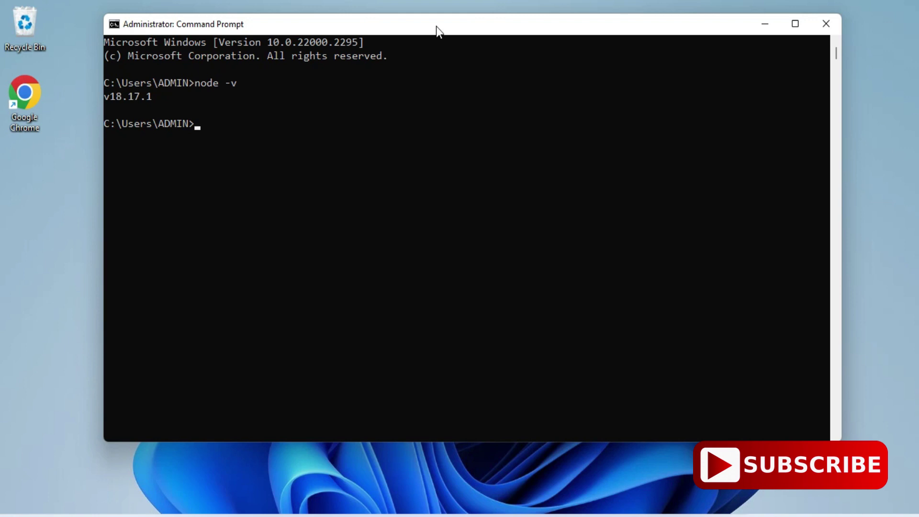
text(npm --version)
key(Return)
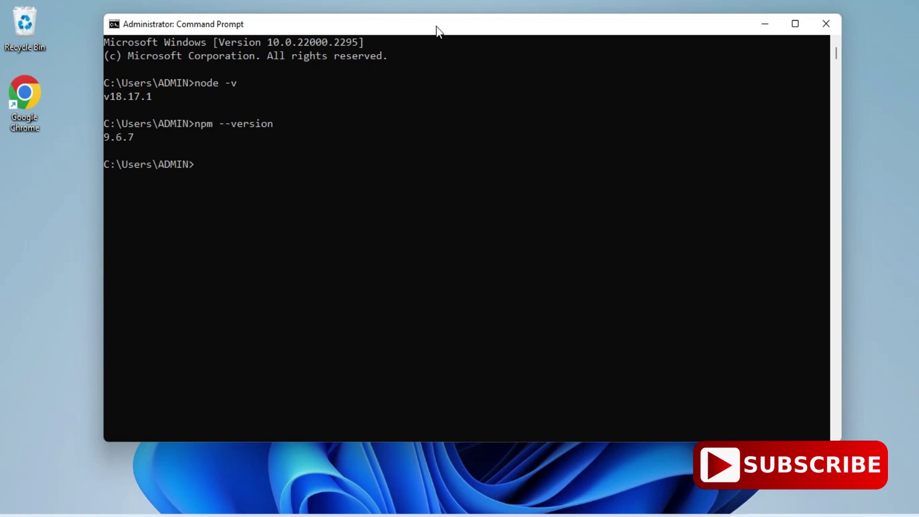
Step: Start the Node.js REPL with node and run console.log("welcome!") to print welcome!
text(node)
key(Return)
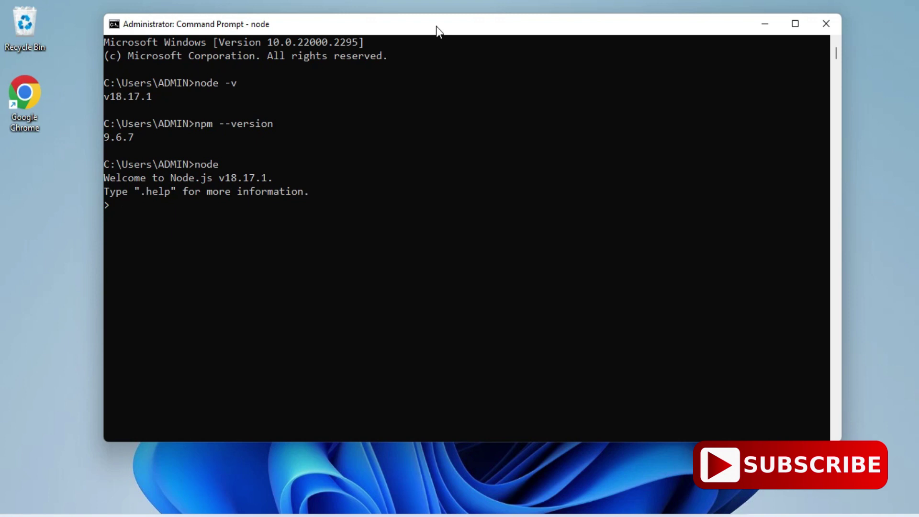
text(console.log("welcome!"))
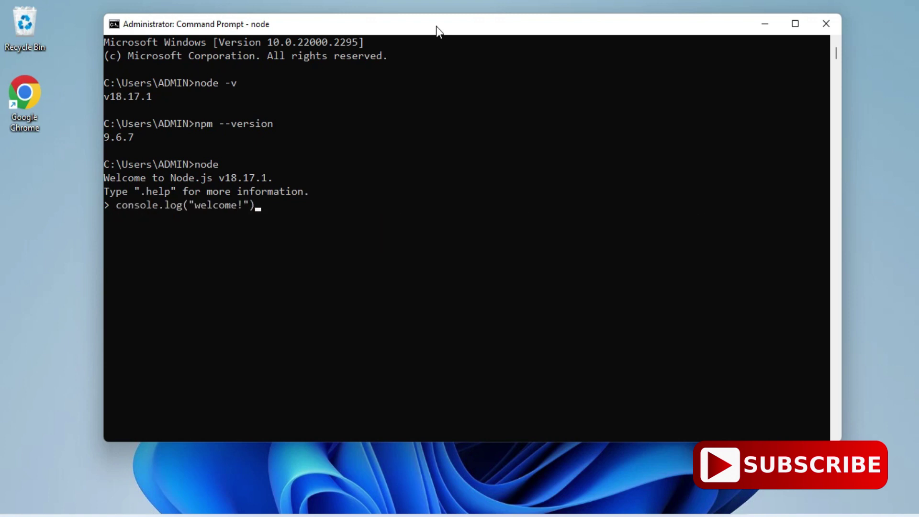
key(Return)
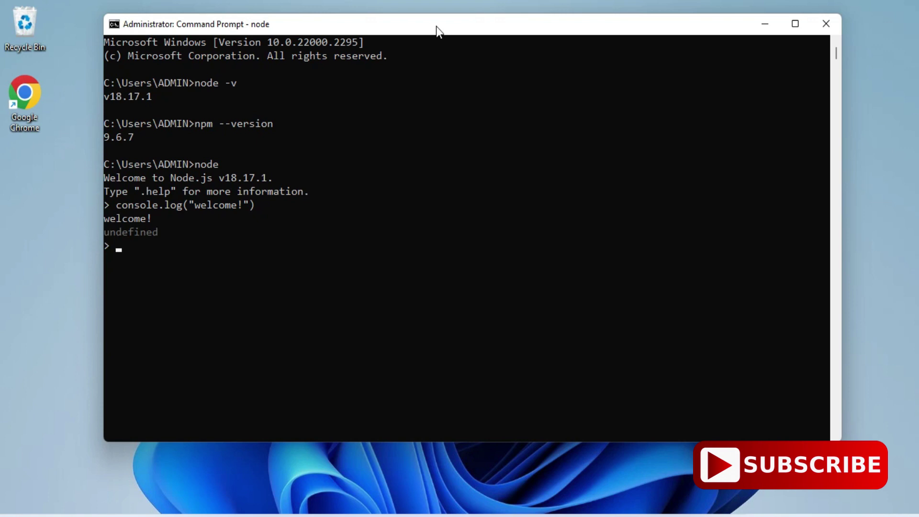
Step: Close Command Prompt and open Windows PowerShell from a search for 'powe'
click(826, 24)
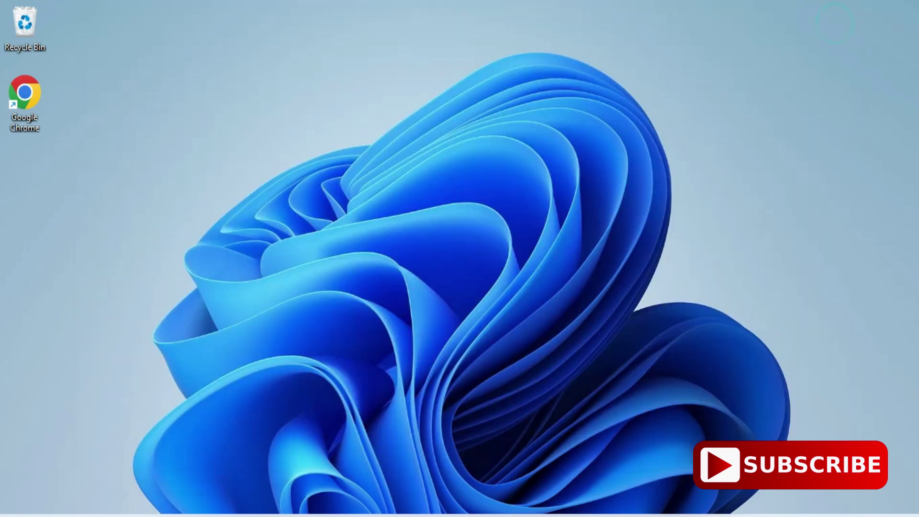
text(powe)
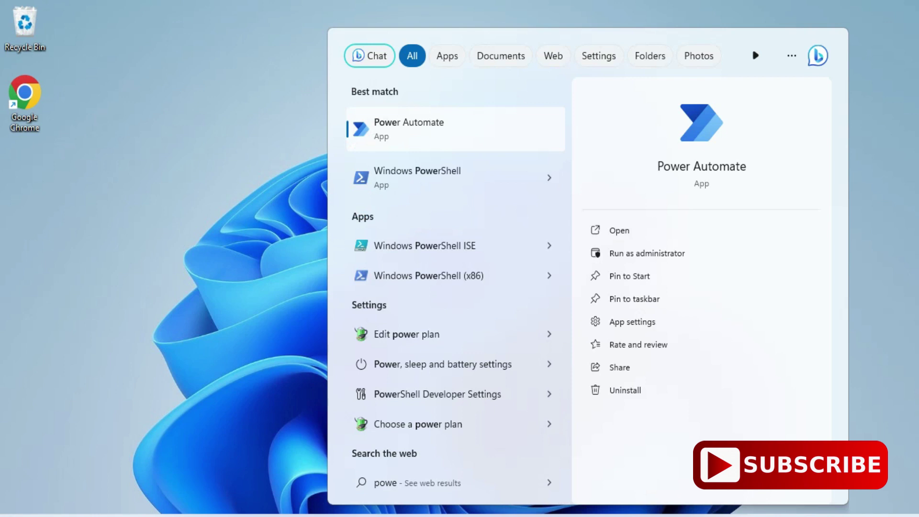
click(420, 178)
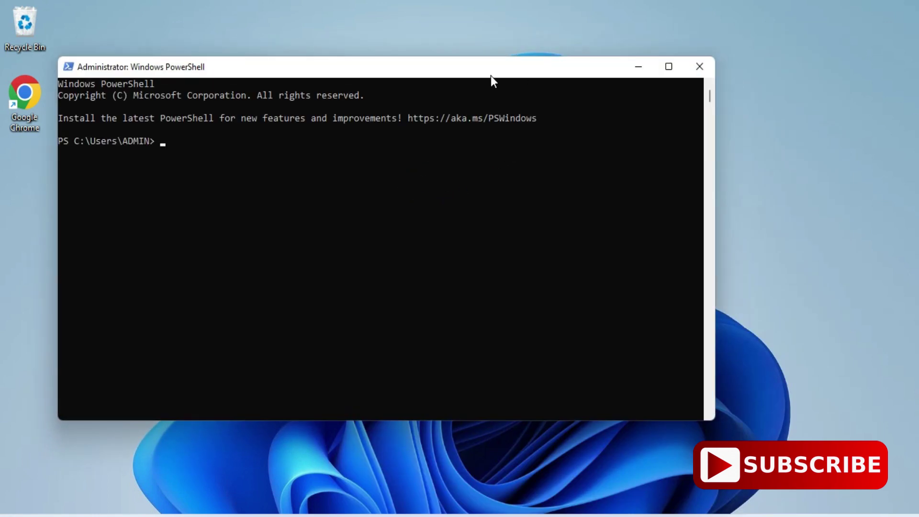
drag(495, 74, 560, 45)
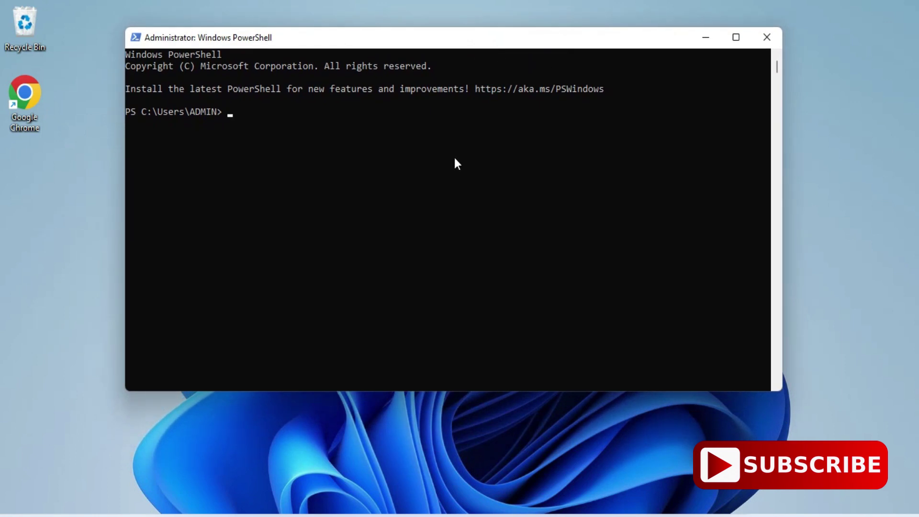
text(node -v)
Step: Confirm Node.js v18.17.1, then start node and print 'Thanks for watching!' with console.log
key(Return)
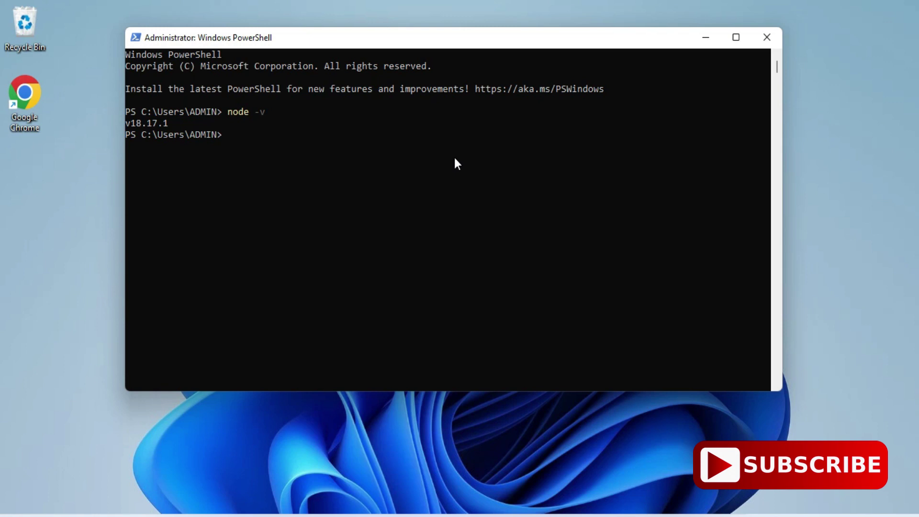
text(node)
key(Return)
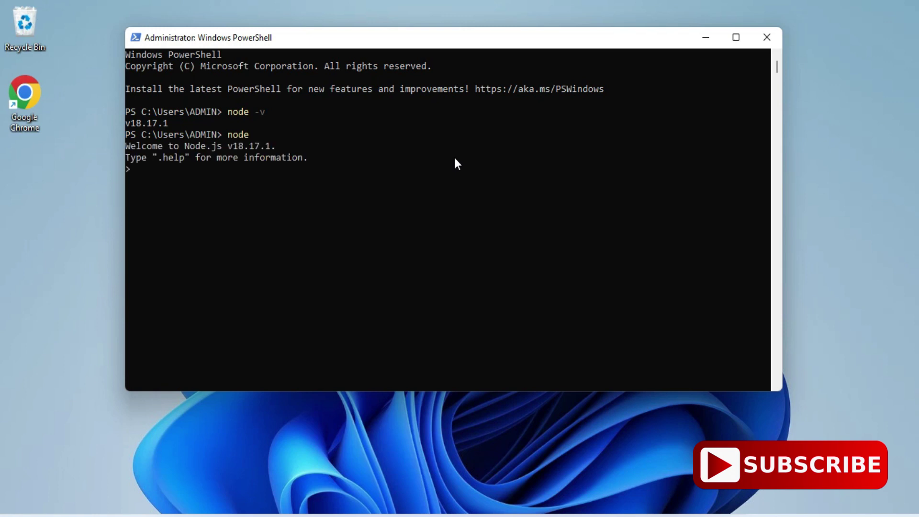
text(console)
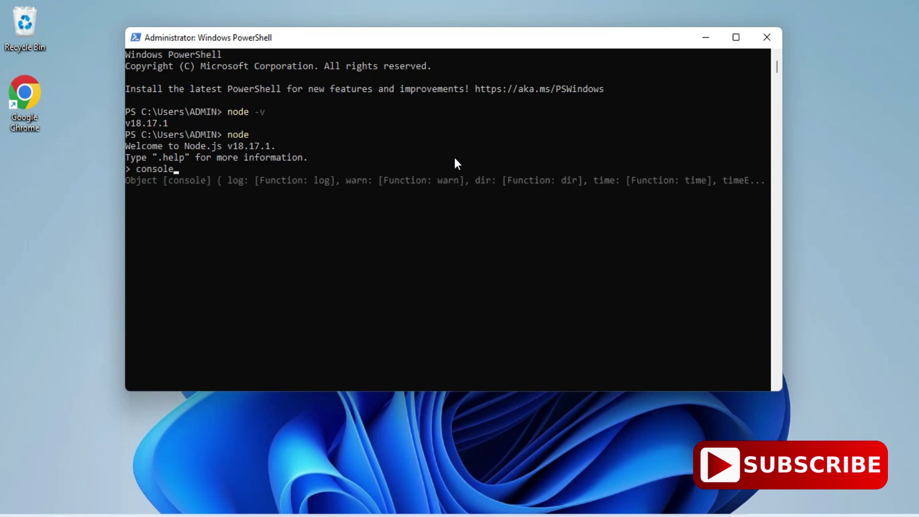
text(.log("Thanks for watching!"))
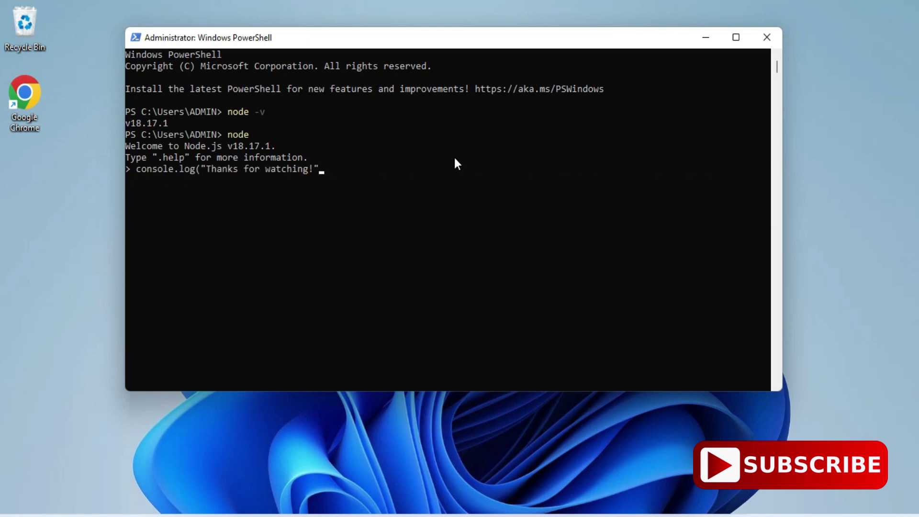
key(Return)
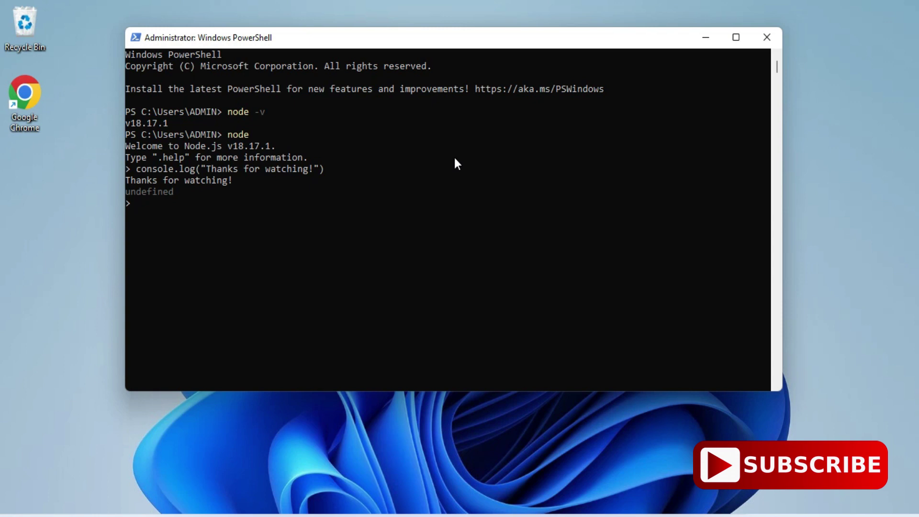
Step: Close PowerShell and launch the Node.js app from a Start search for 'no'
click(777, 35)
key(super)
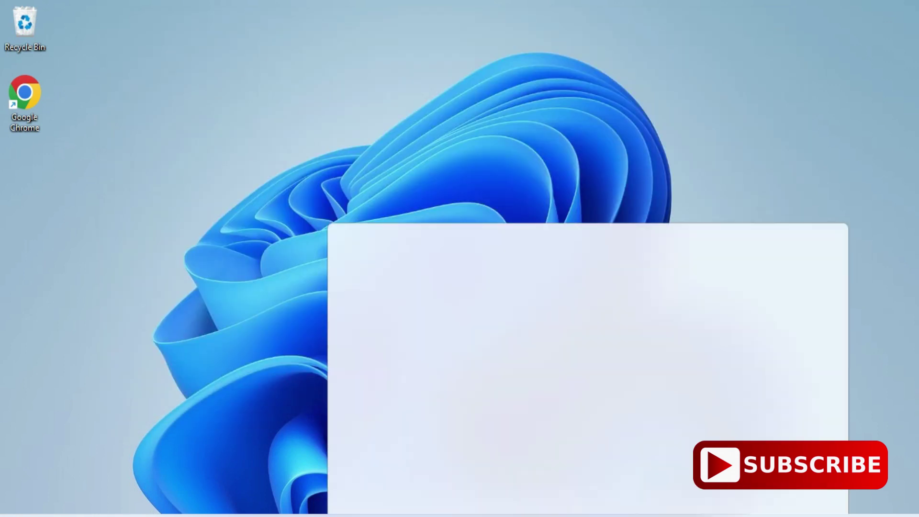
text(no)
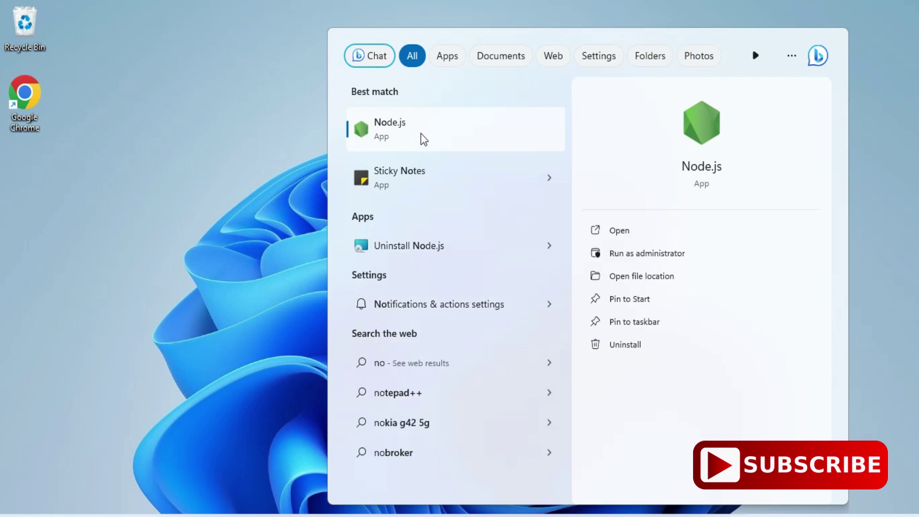
click(423, 138)
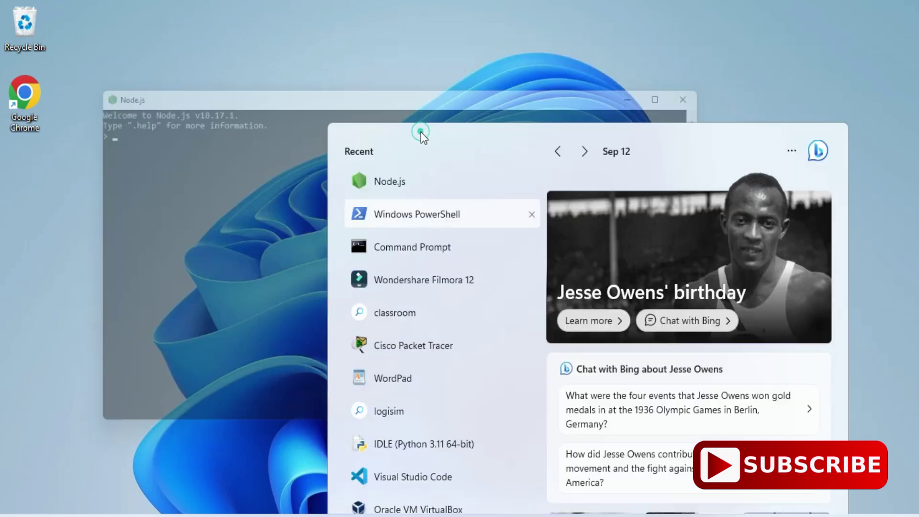
drag(475, 92, 515, 71)
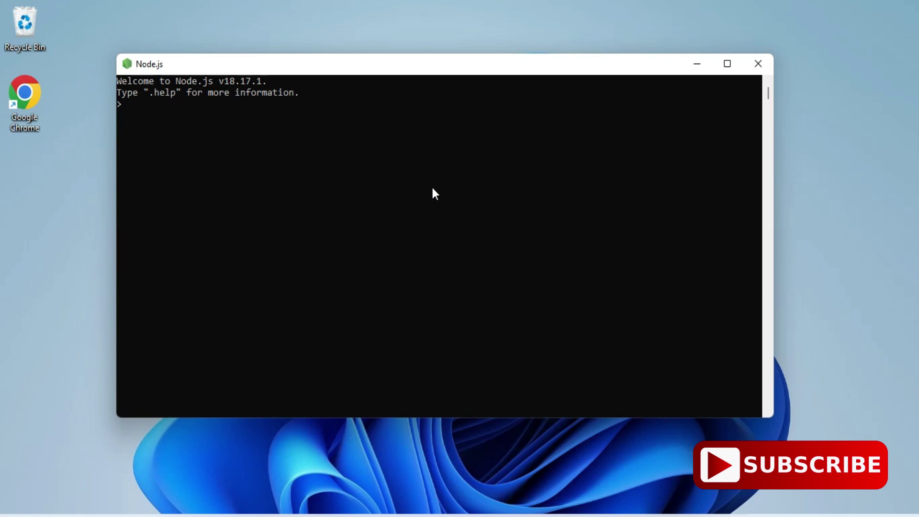
Step: Run console.log("Please subscribe!!") in the Node.js console, printing Please subscribe!!
text(console)
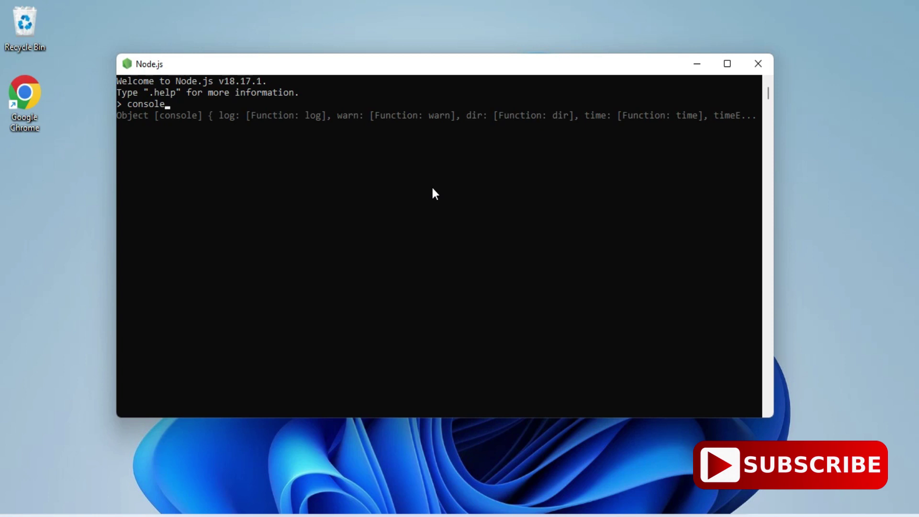
text(.log("Please subscribe!!"))
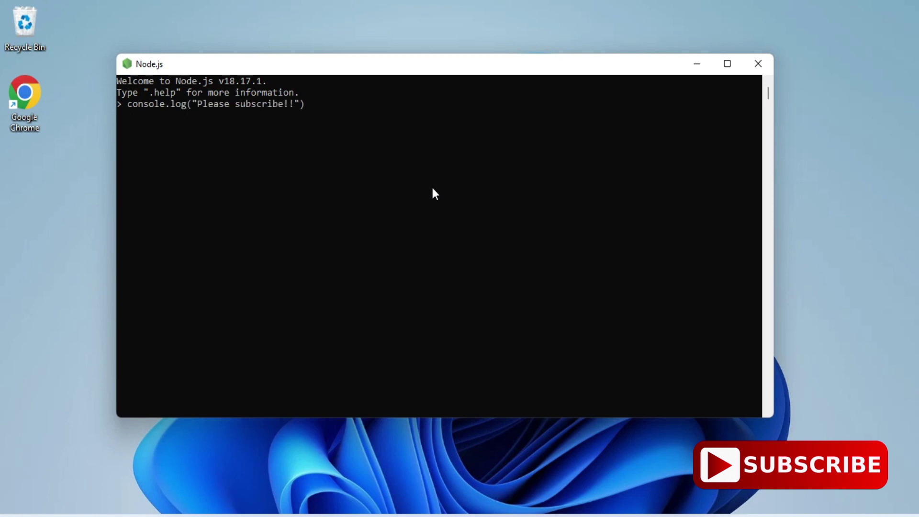
key(Return)
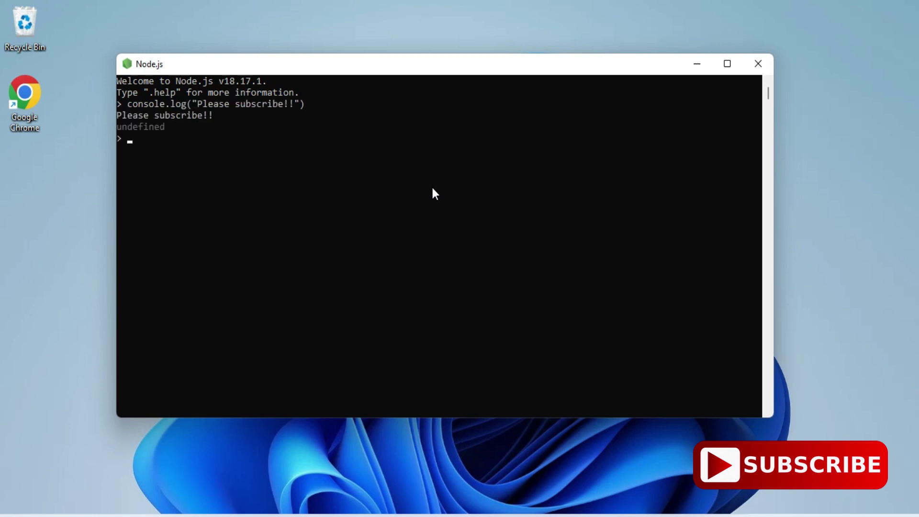